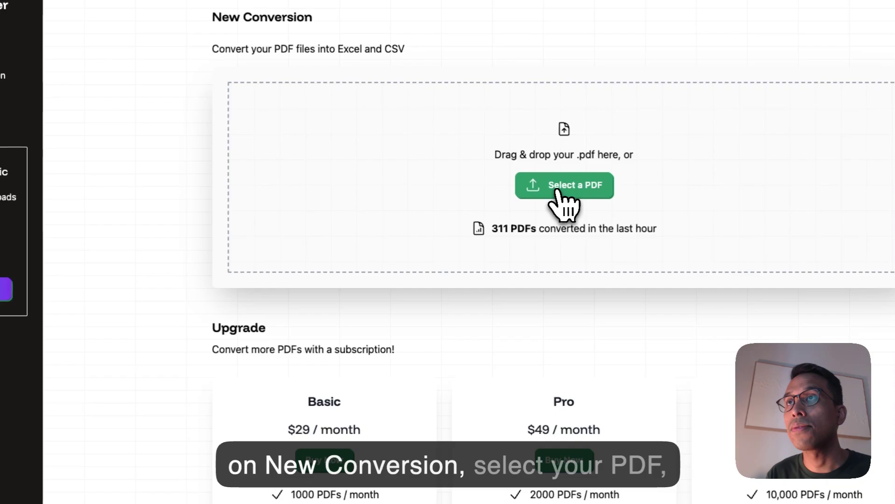
- Upload the rbc.pdf bank statement and start its conversion to tables
left_click(559, 192)
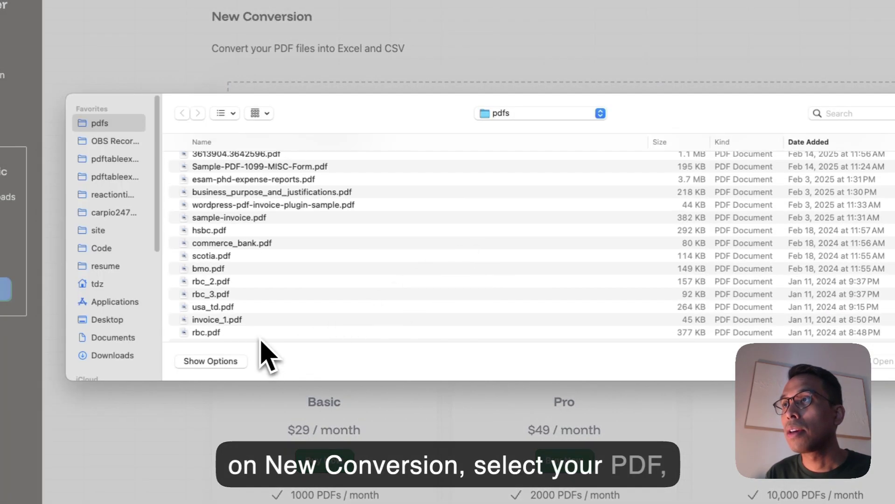
double_click(260, 332)
left_click(573, 170)
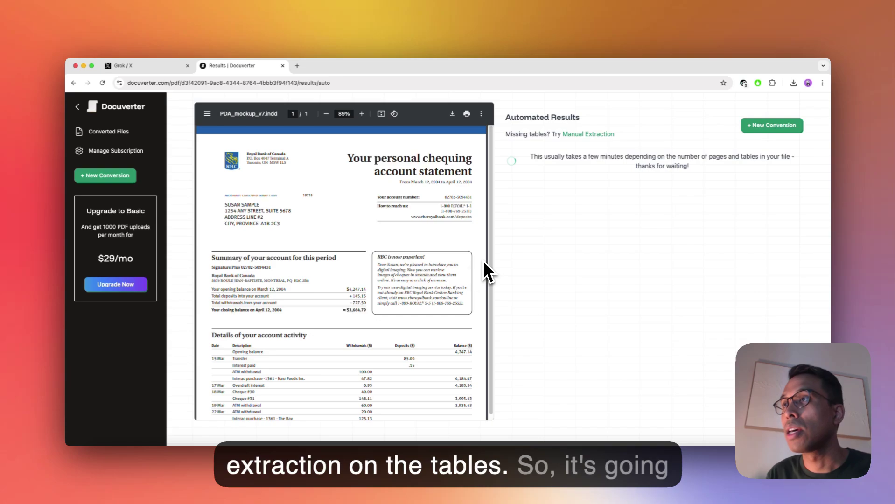
scroll(383, 299, "down", 1)
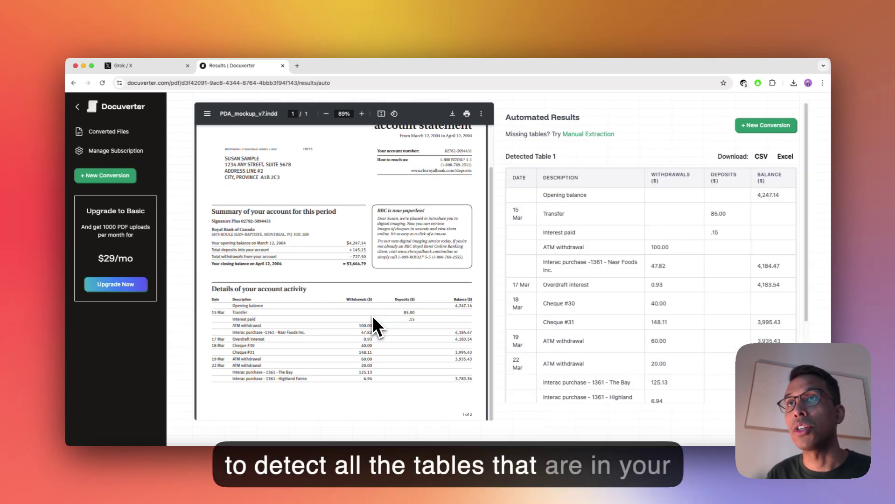
scroll(372, 315, "up", 1)
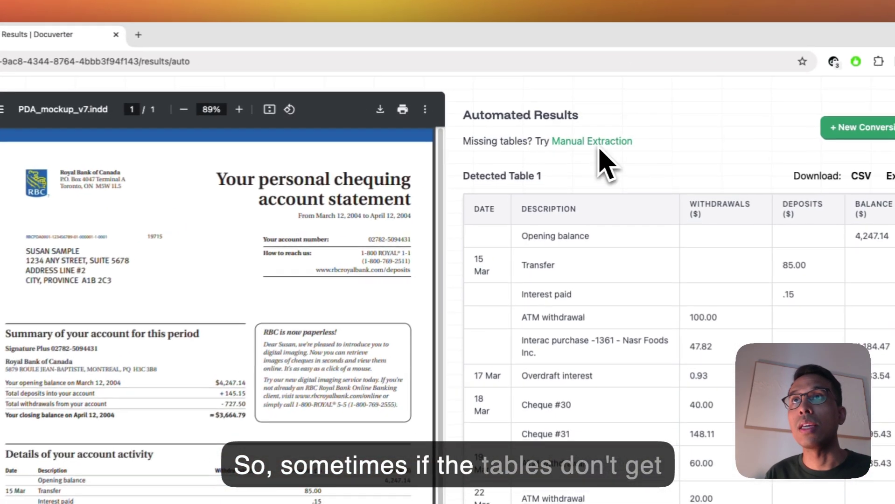
- In manual extraction, draw selection boxes around the account summary and account activity tables
left_click(599, 143)
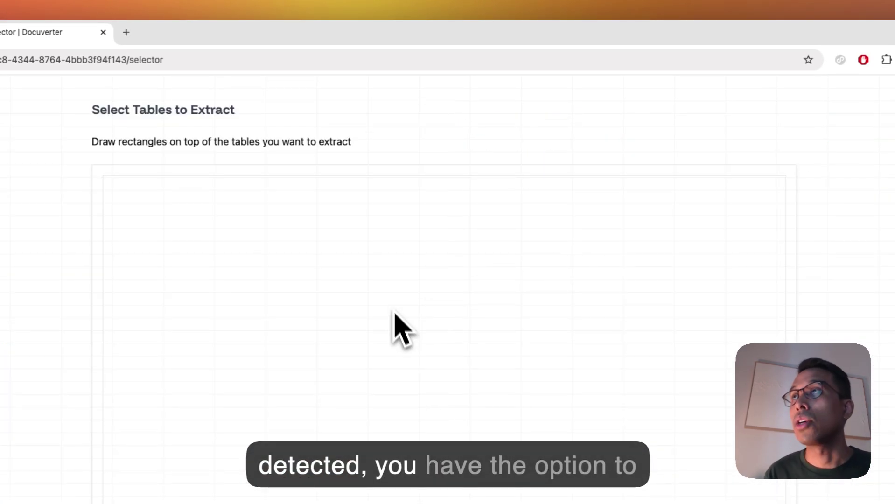
scroll(409, 300, "down", 3)
scroll(394, 296, "down", 3)
left_click_drag(245, 220, 618, 294)
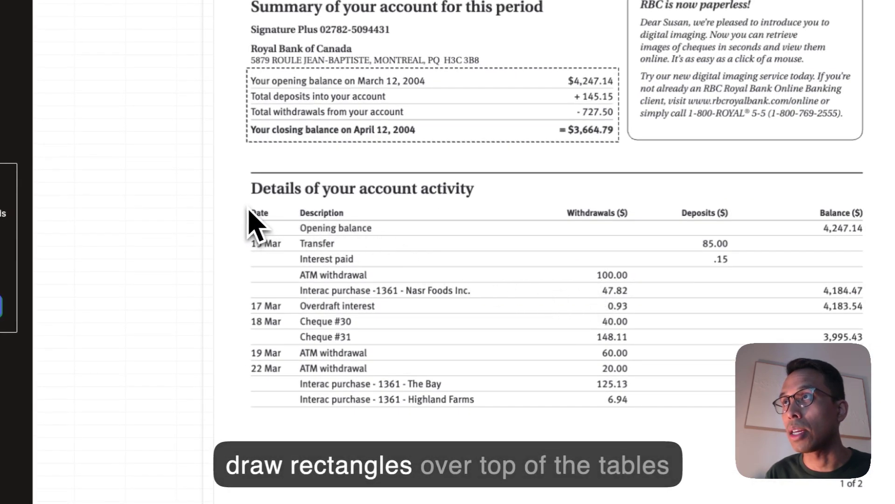
left_click_drag(254, 206, 867, 405)
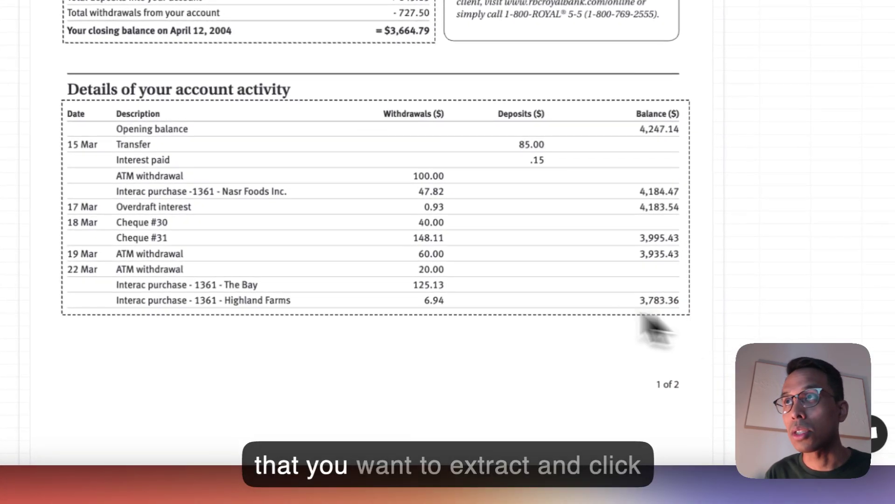
scroll(485, 254, "down", 3)
- Submit both marked tables so they appear as Selected Table 1 and 2
left_click(664, 343)
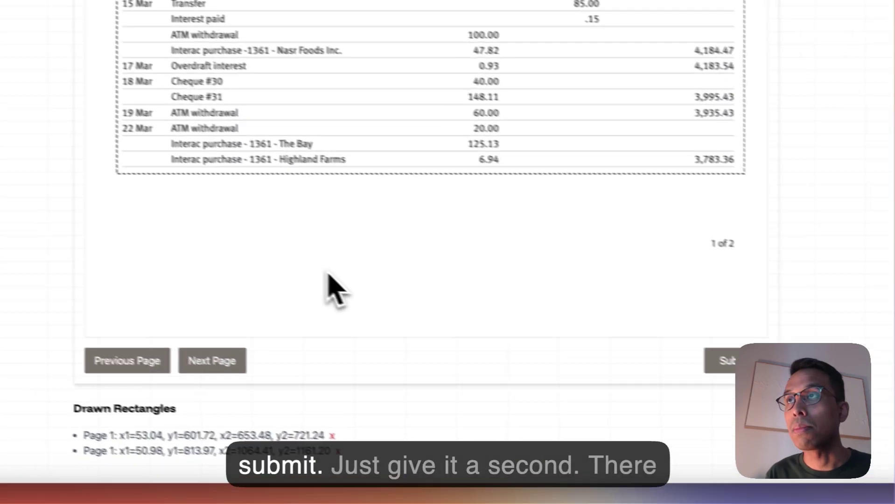